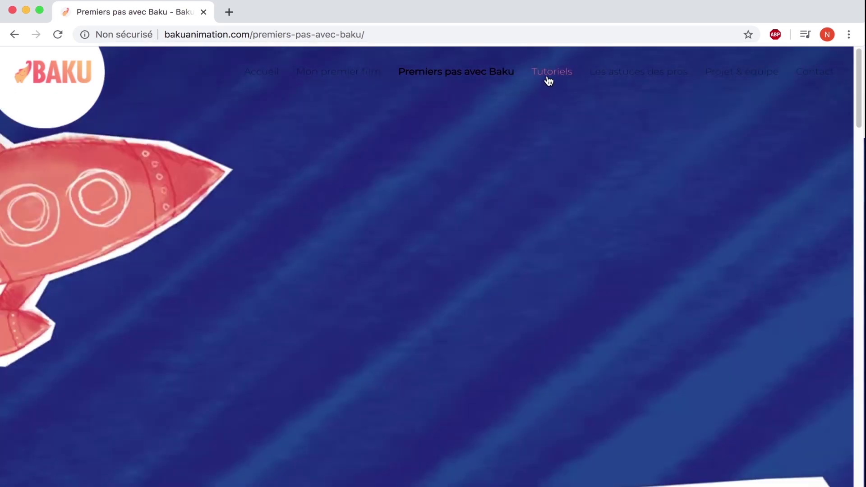
# - Play the Tutoriels page's how-to-make-an-animated-film video muted, then return to the home page
pyautogui.click(548, 80)
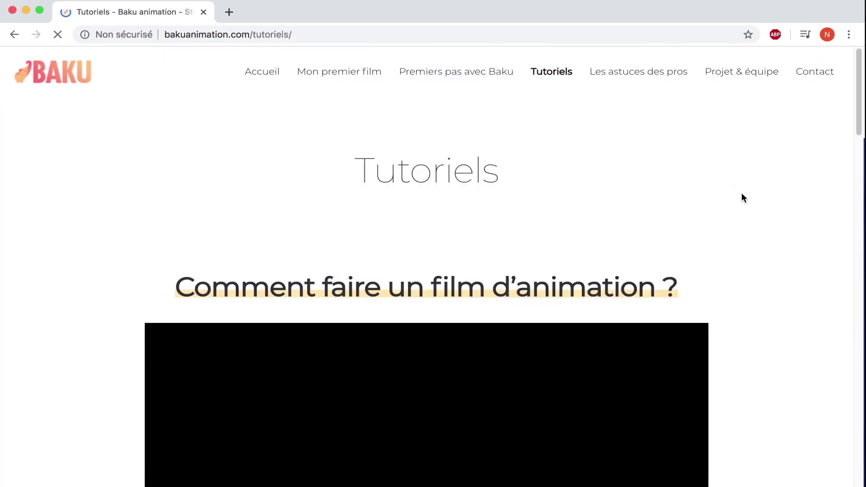
pyautogui.scroll(-2, 744, 199)
pyautogui.scroll(-4, 743, 195)
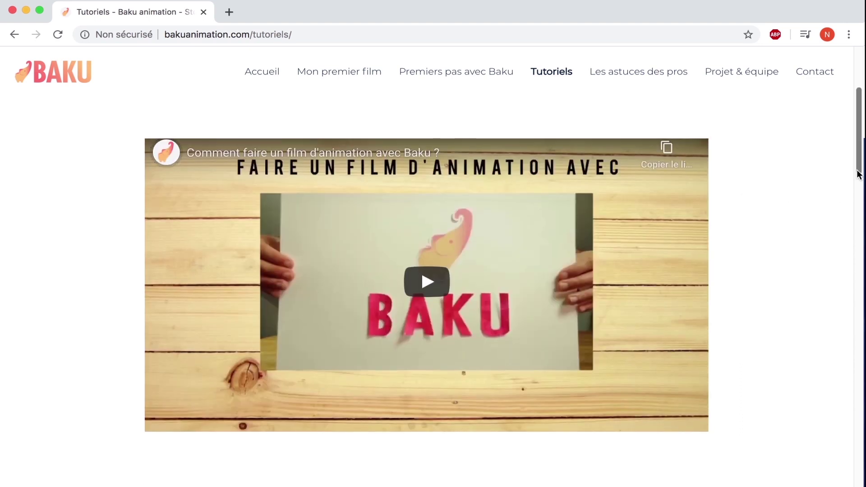
pyautogui.scroll(1, 826, 189)
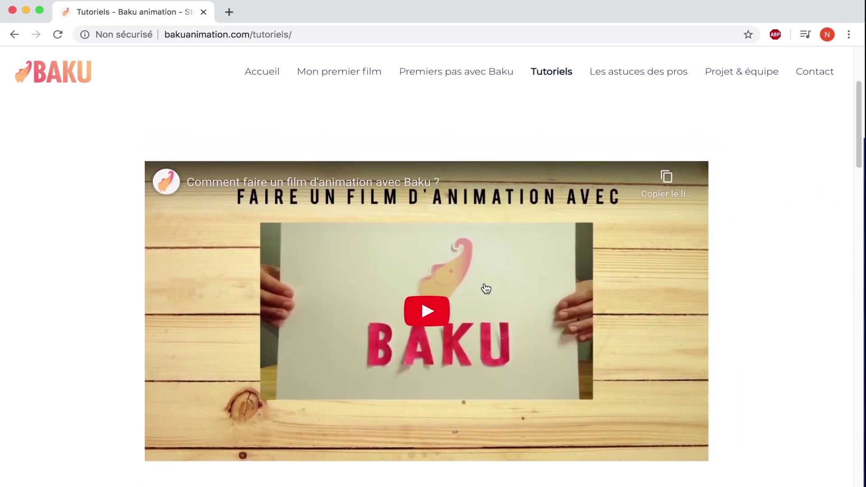
pyautogui.click(439, 311)
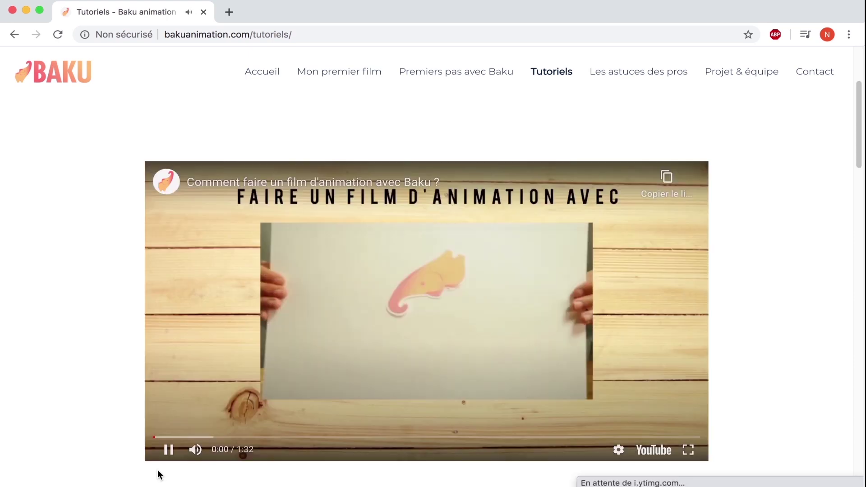
pyautogui.click(196, 452)
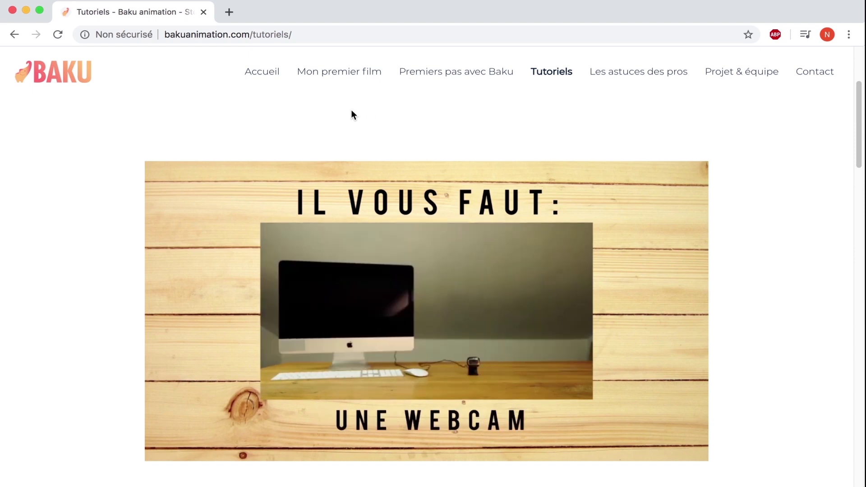
pyautogui.click(274, 79)
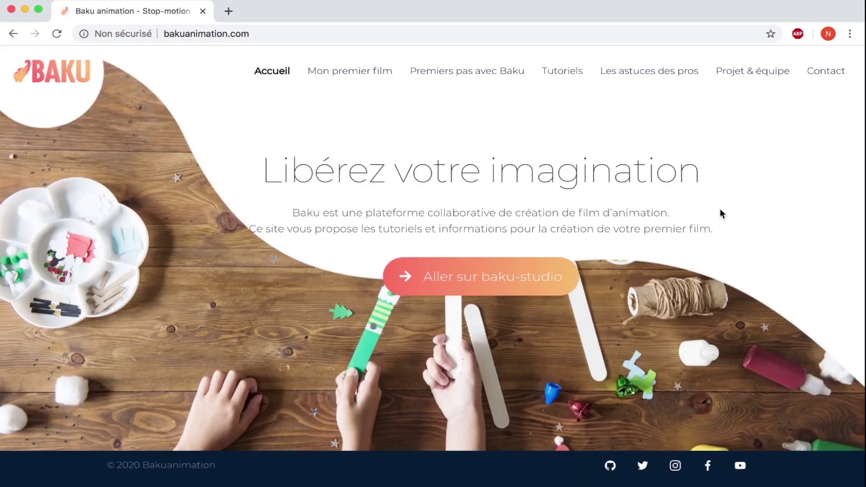
# - Open Baku studio in a new tab and create a new film, landing on Plan 1
pyautogui.click(475, 281)
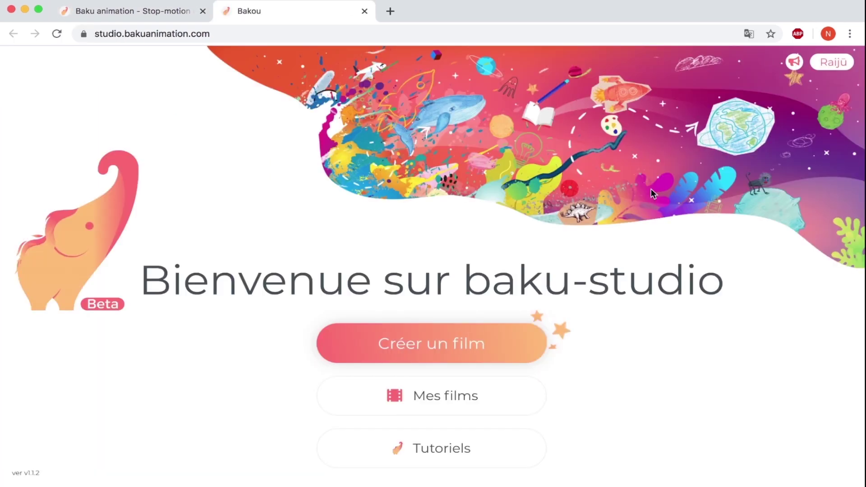
pyautogui.click(418, 352)
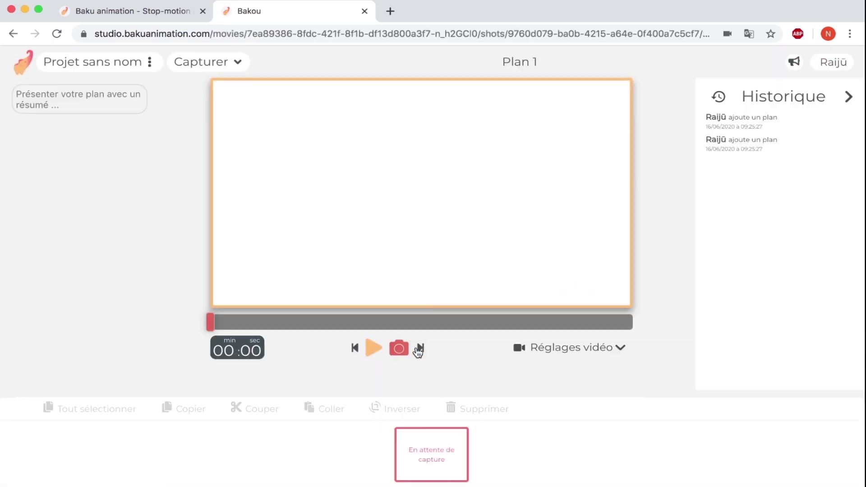
# - In Mes films, retitle the untitled film 'Balle' and copy its administration URL
pyautogui.click(121, 66)
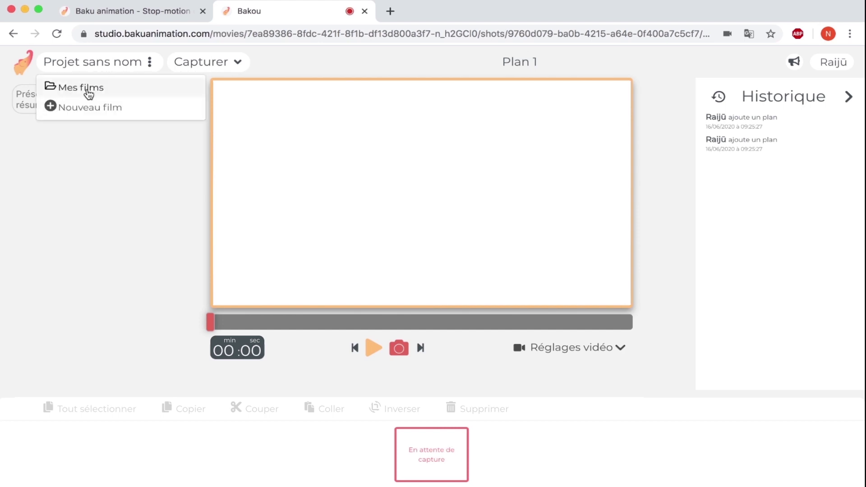
pyautogui.click(87, 89)
pyautogui.click(285, 227)
pyautogui.moveTo(300, 227); pyautogui.dragTo(207, 228)
pyautogui.write('Balle')
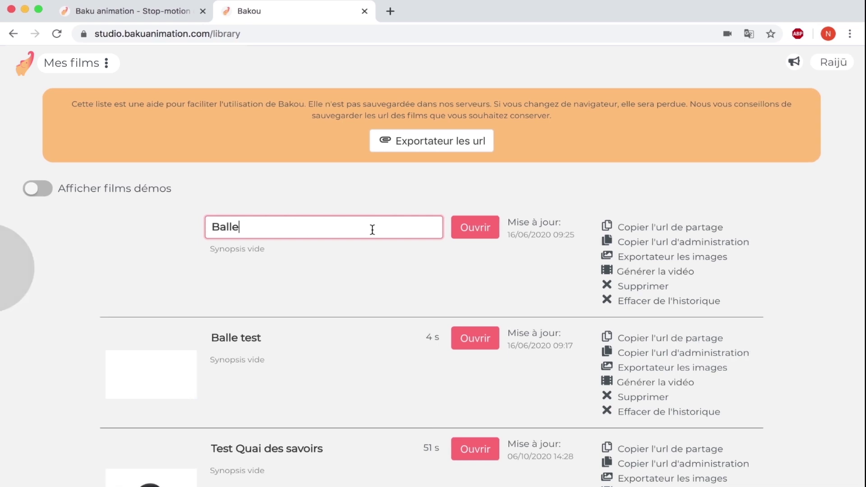
pyautogui.click(445, 198)
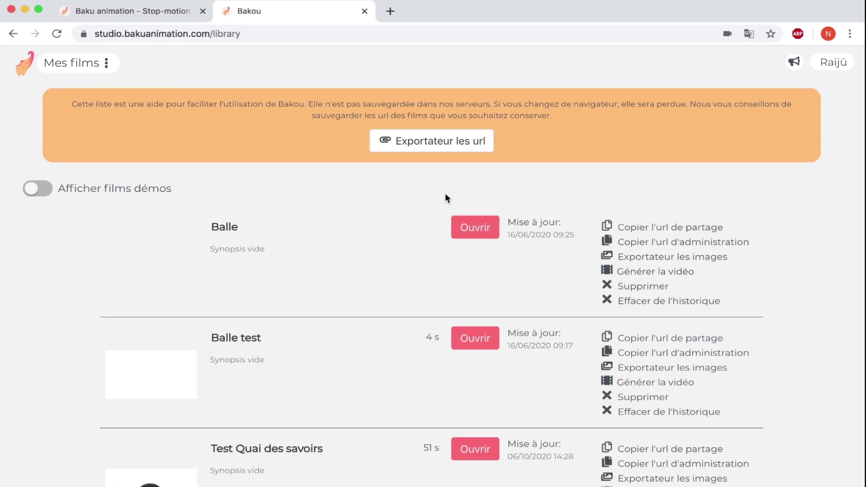
pyautogui.click(643, 244)
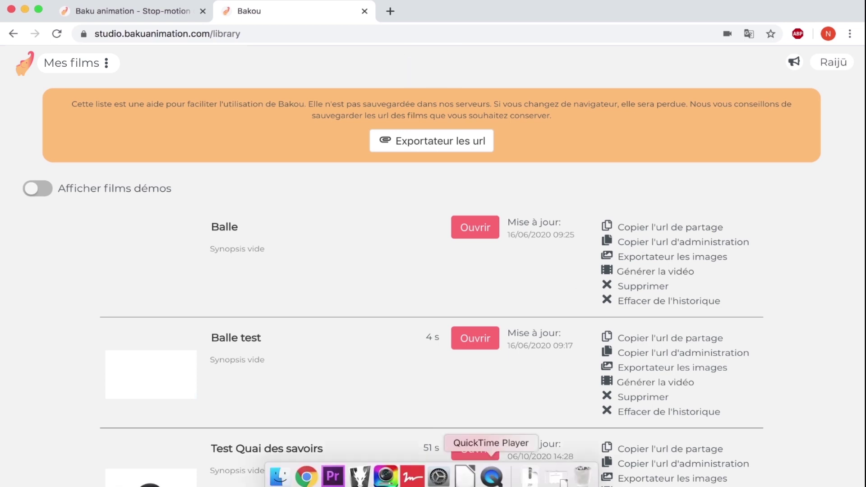
# - In URL Baku.odt, add a 'Balle :' line followed by the pasted film link
pyautogui.click(25, 9)
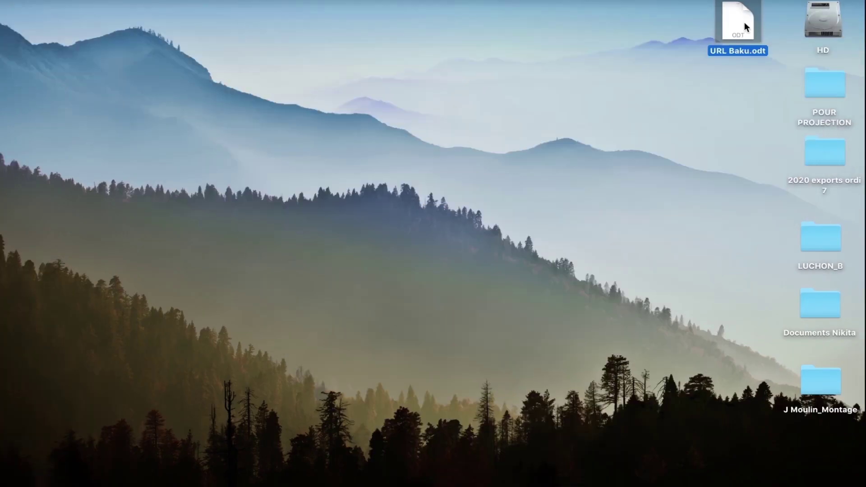
pyautogui.doubleClick(745, 26)
pyautogui.write('Balle ')
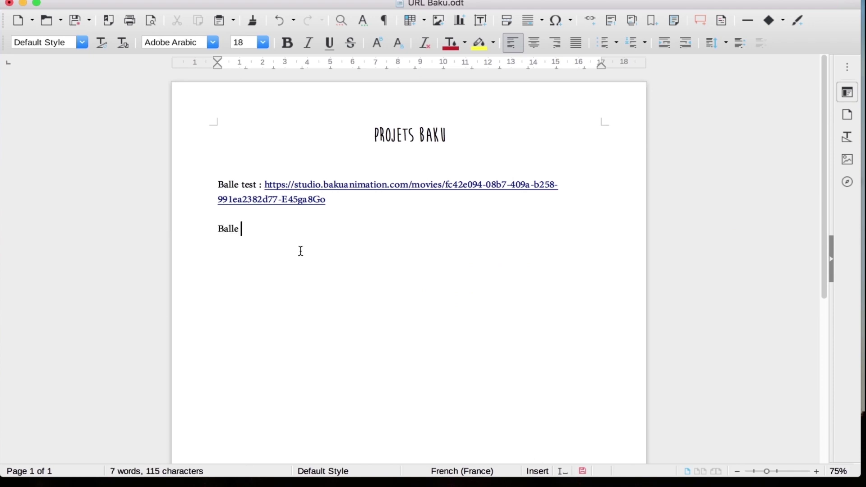
pyautogui.write(':')
pyautogui.press('Return')
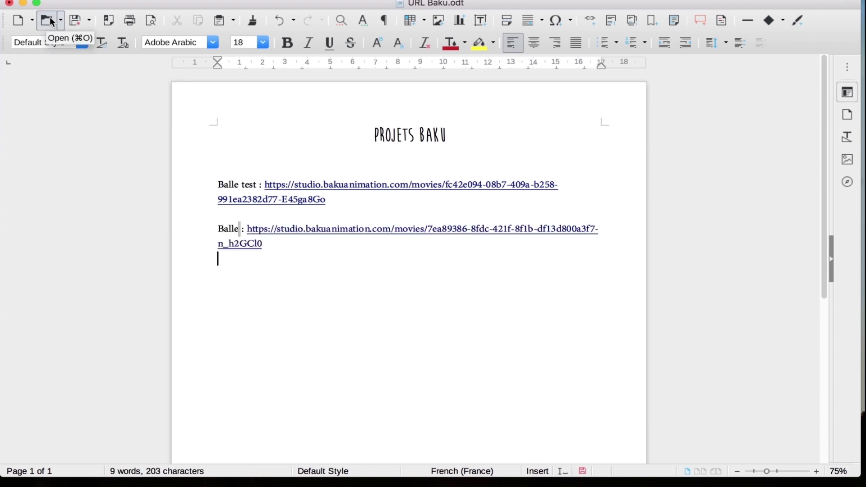
# - Close the save options without saving and bring the browser's film library back
pyautogui.click(76, 24)
pyautogui.click(75, 24)
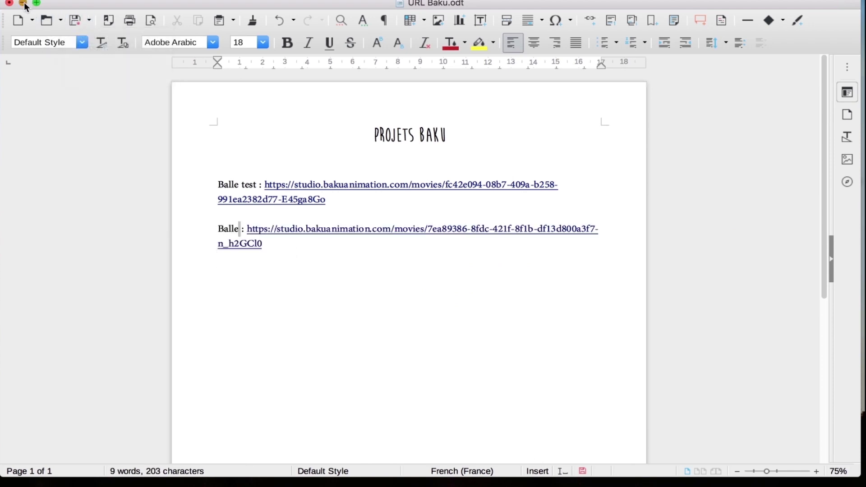
pyautogui.click(24, 4)
pyautogui.click(546, 479)
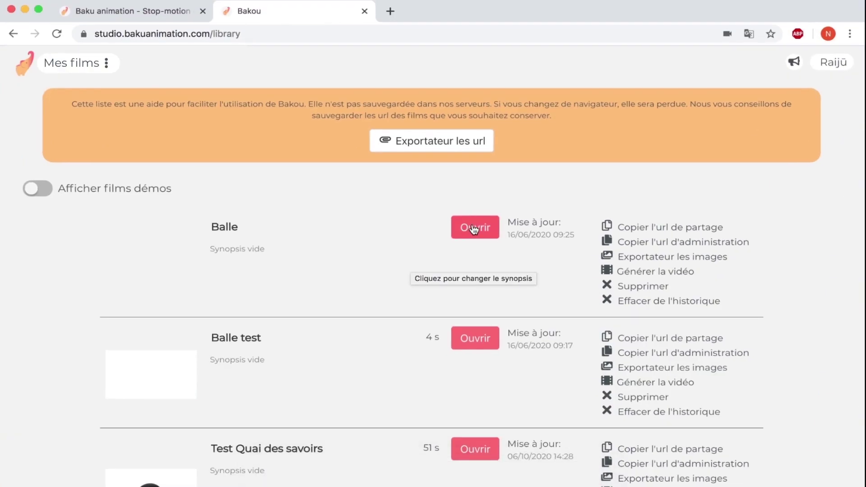
# - Open Balle's Plan 1 and select the Logitech webcam in the video settings
pyautogui.click(474, 228)
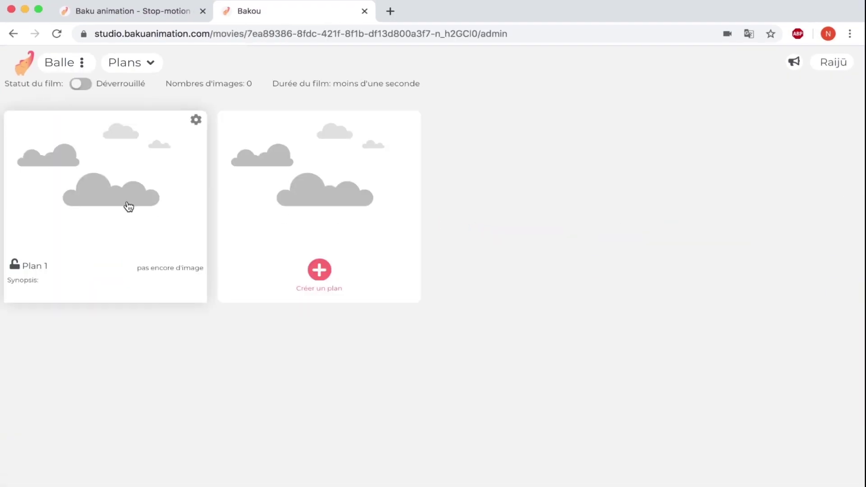
pyautogui.click(128, 206)
pyautogui.click(589, 354)
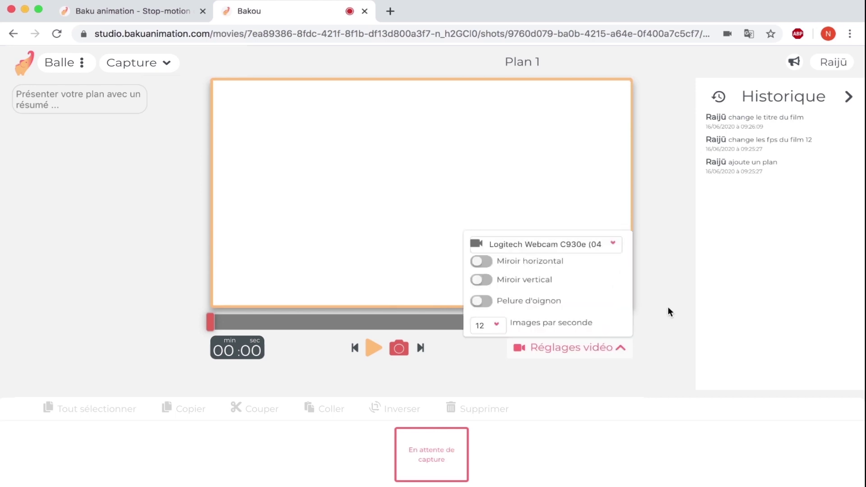
pyautogui.click(621, 248)
pyautogui.click(538, 245)
pyautogui.click(570, 246)
pyautogui.click(570, 246)
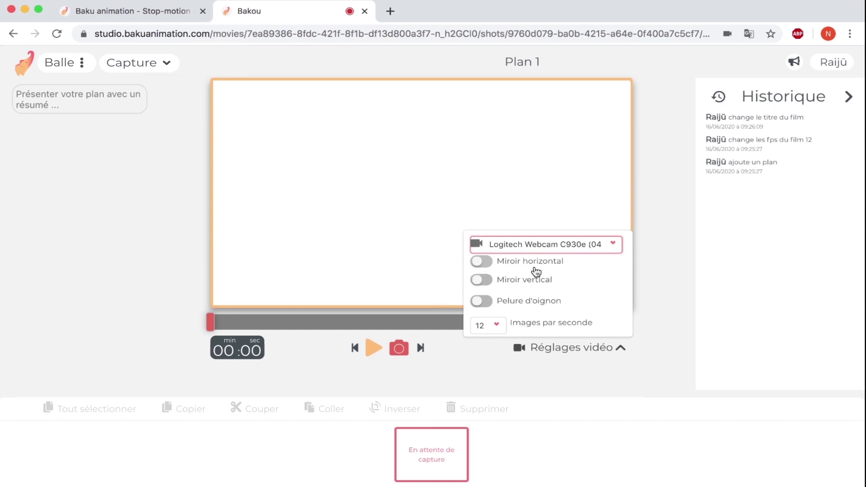
# - Turn on onion skinning, keep 12 images per second, and close the video settings
pyautogui.click(482, 301)
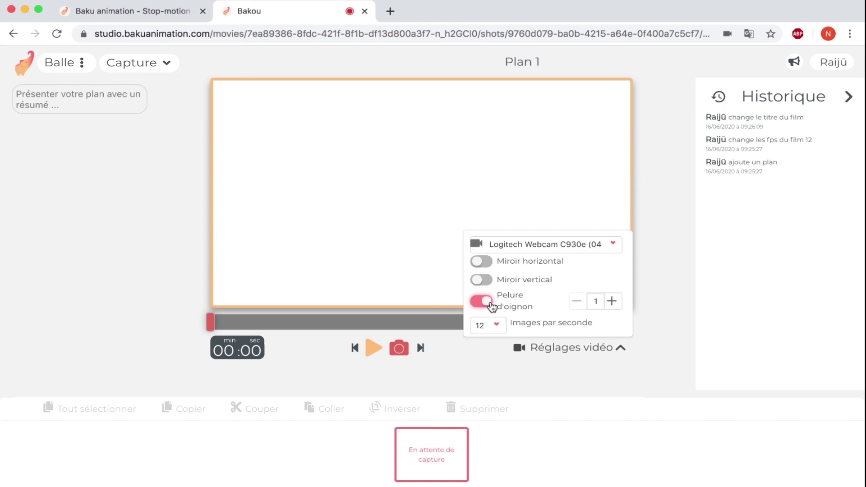
pyautogui.click(496, 324)
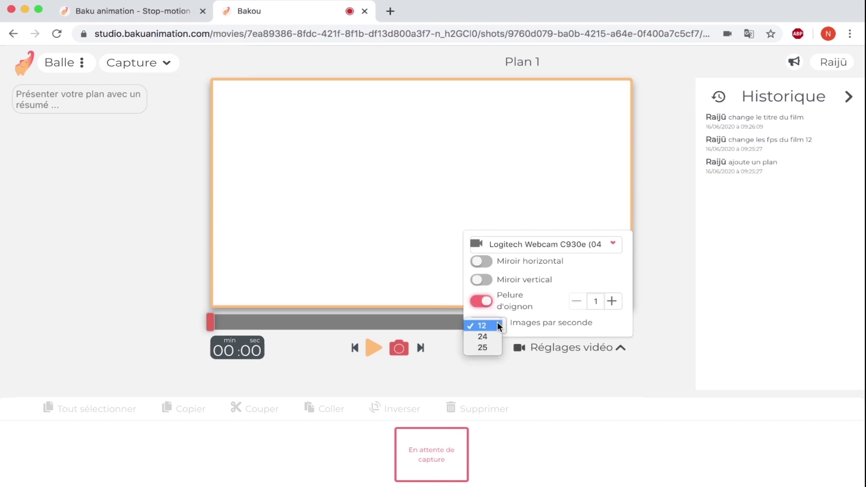
pyautogui.click(492, 325)
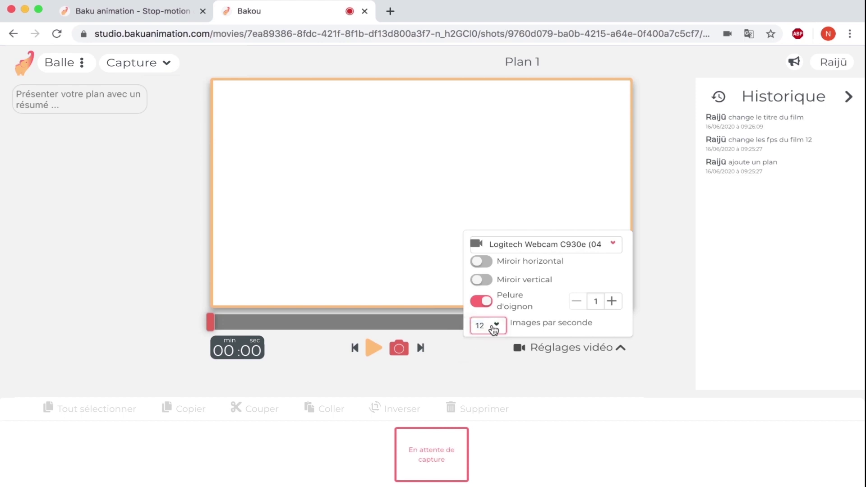
pyautogui.click(622, 349)
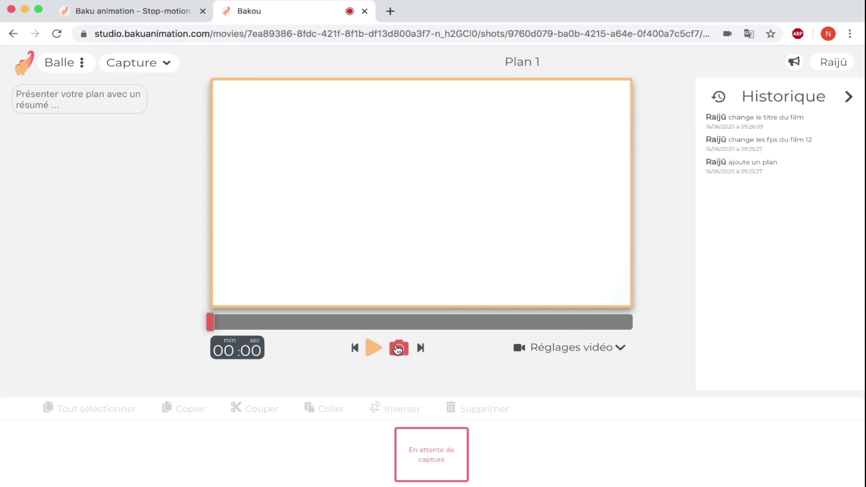
# - Capture three empty-scene frames, then the ball entering from the right and moving left
pyautogui.click(399, 350)
pyautogui.click(399, 351)
pyautogui.click(401, 354)
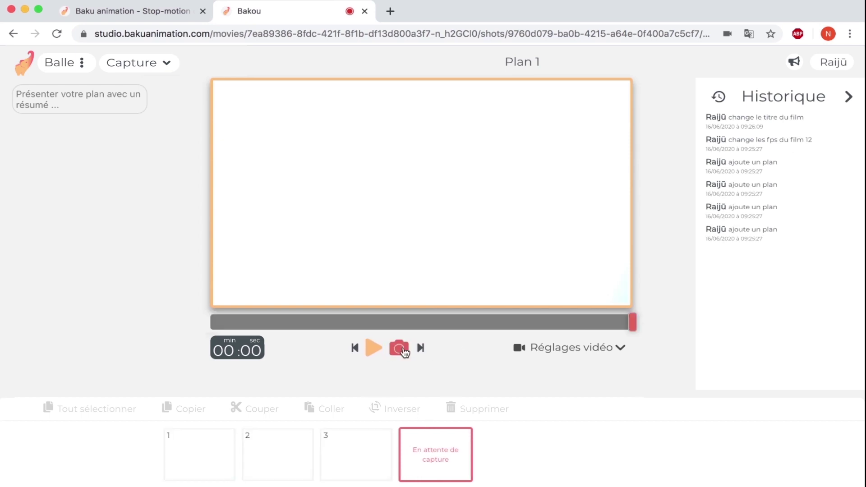
pyautogui.click(403, 352)
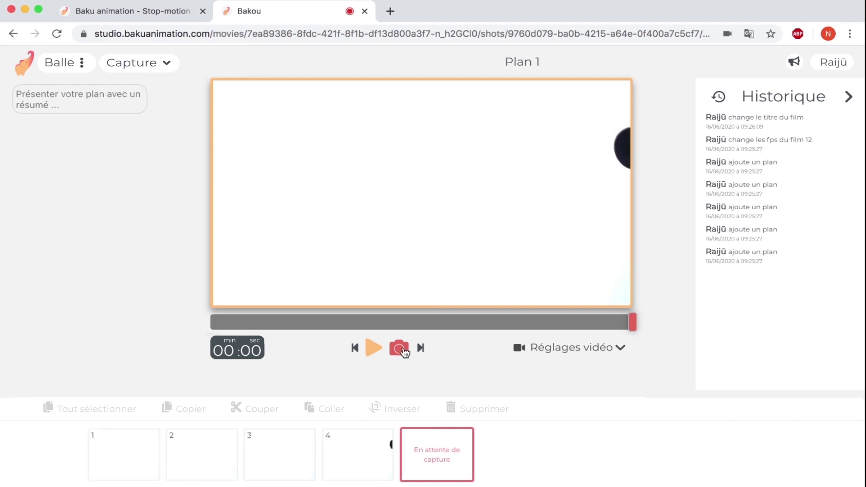
pyautogui.click(403, 352)
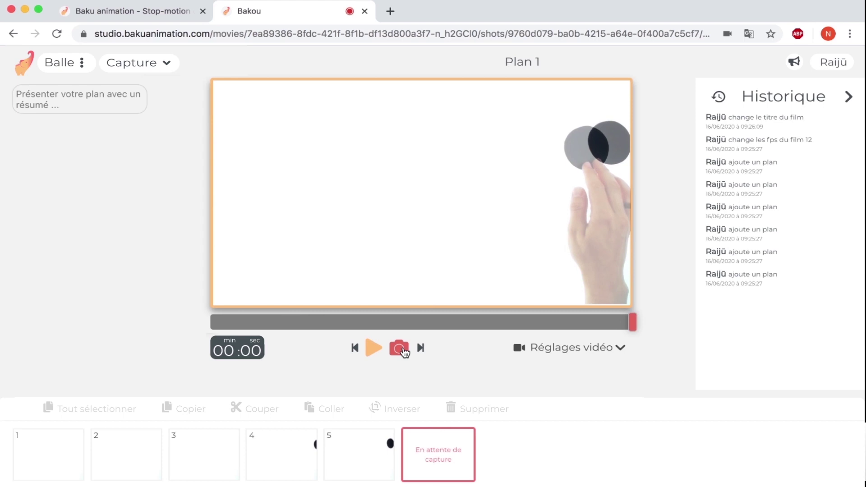
pyautogui.click(403, 352)
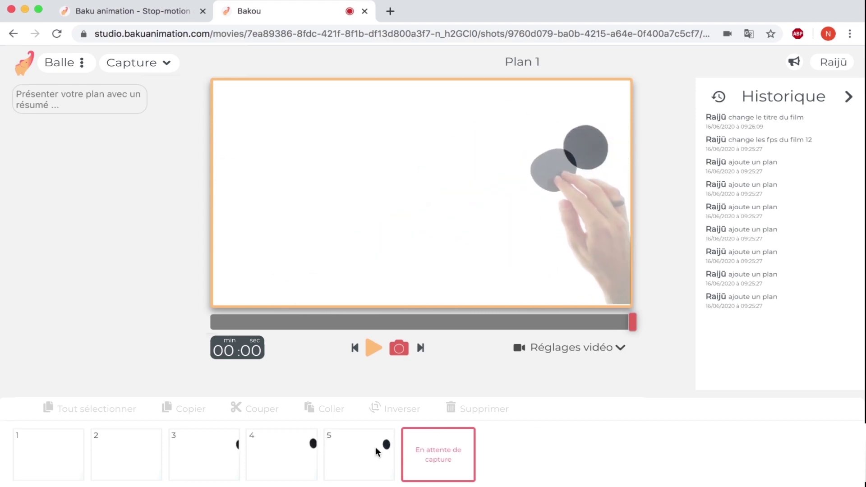
pyautogui.click(398, 354)
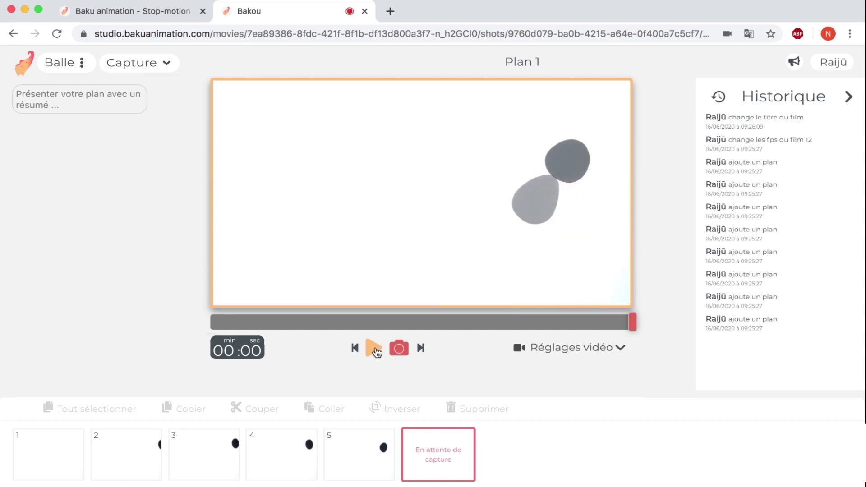
pyautogui.click(399, 348)
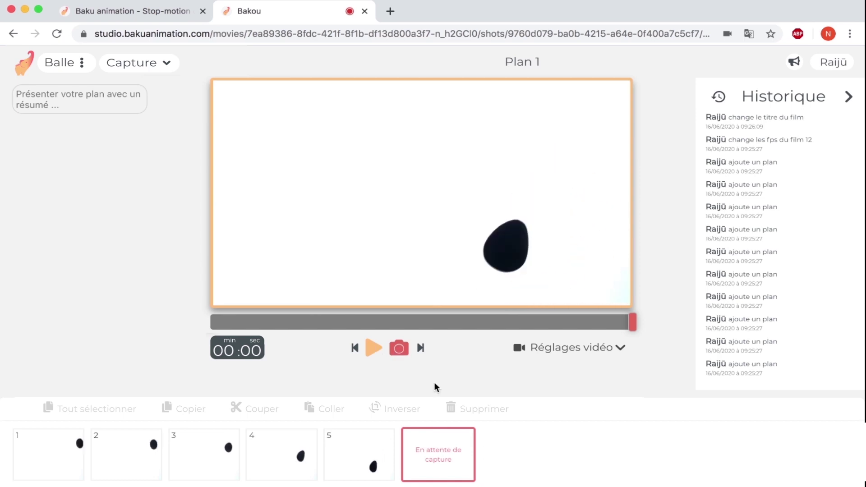
pyautogui.press('Return')
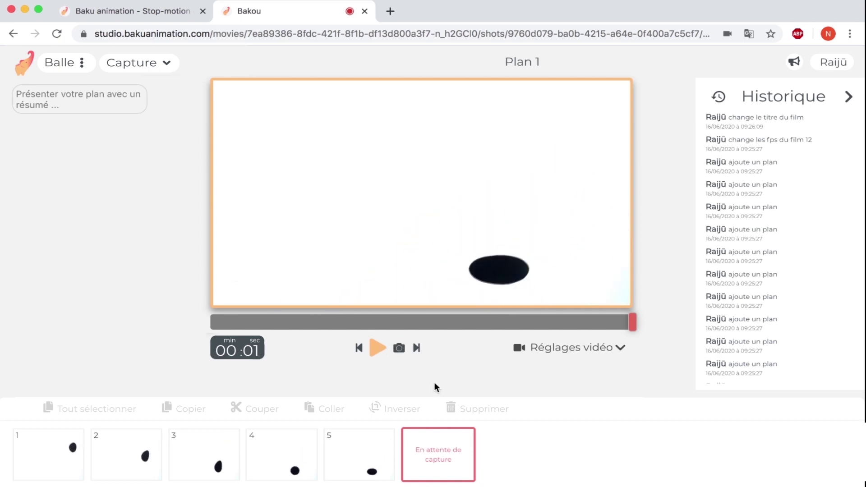
pyautogui.press('Return')
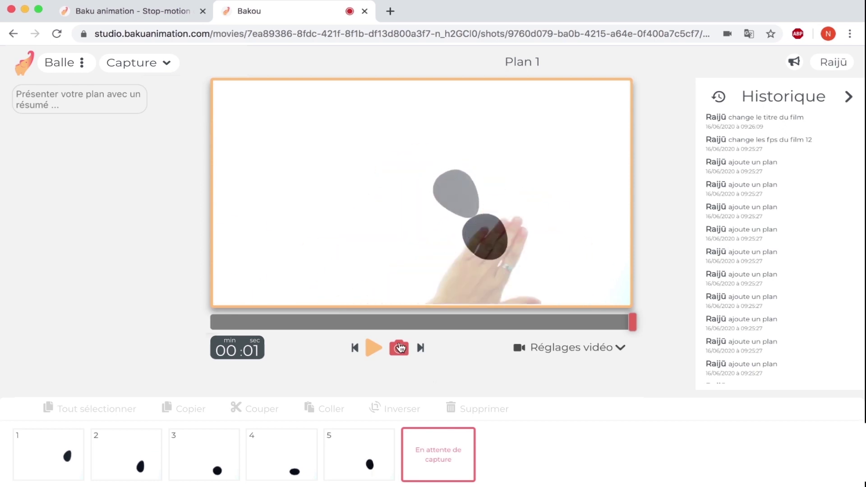
pyautogui.click(399, 348)
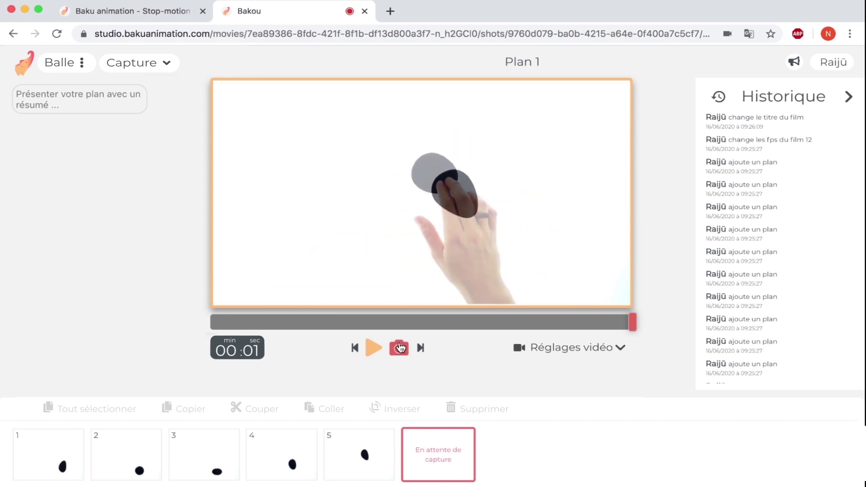
# - Capture the ball bouncing back up and reaching the left edge, then review frame 10
pyautogui.click(399, 348)
pyautogui.click(399, 348)
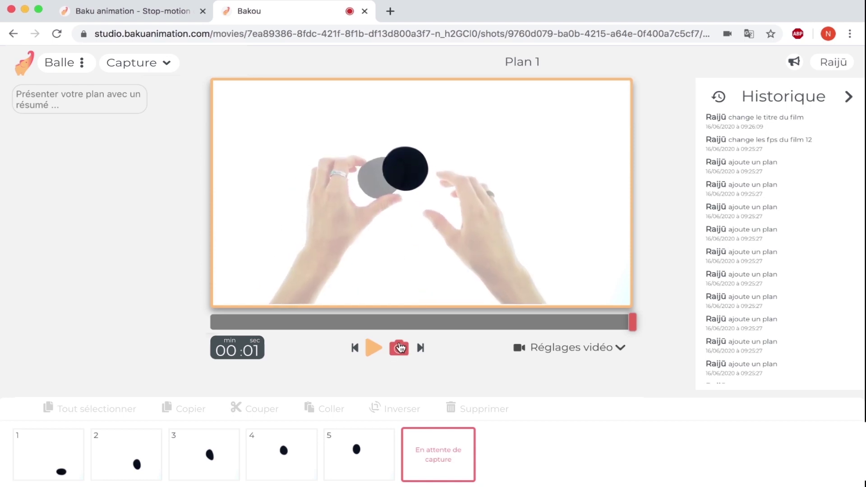
pyautogui.click(399, 348)
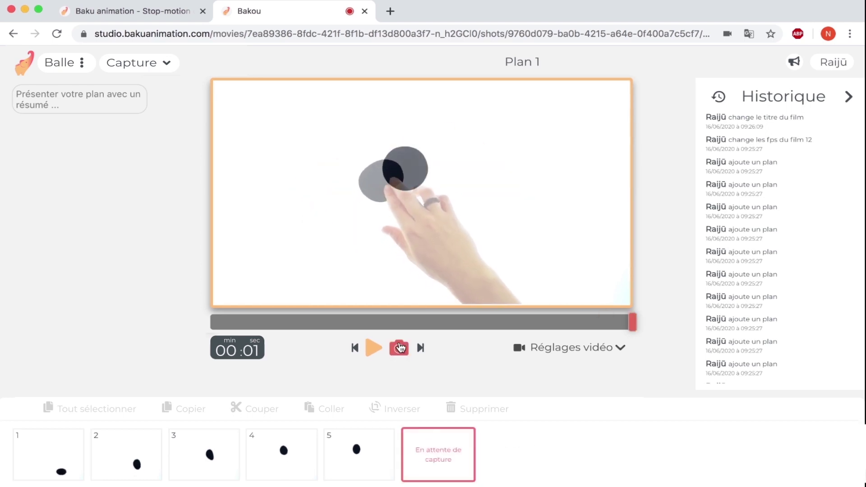
pyautogui.click(400, 348)
pyautogui.click(400, 348)
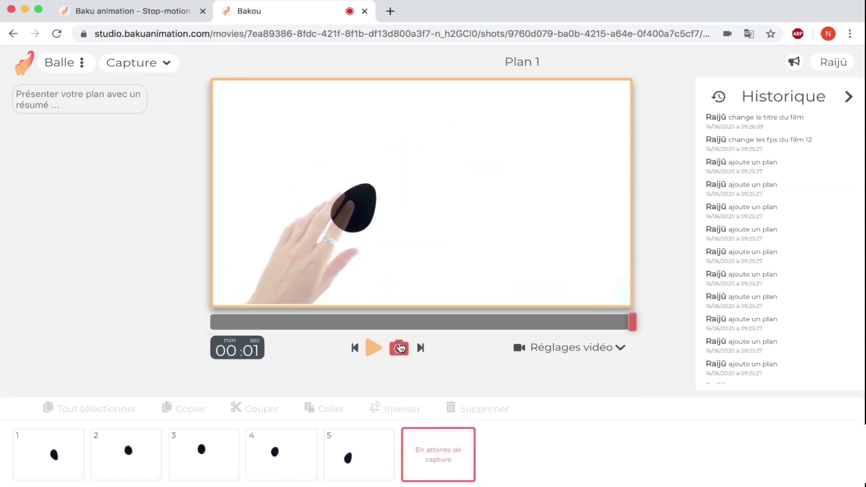
pyautogui.click(400, 348)
pyautogui.click(400, 348)
pyautogui.click(399, 348)
pyautogui.click(399, 348)
pyautogui.click(400, 348)
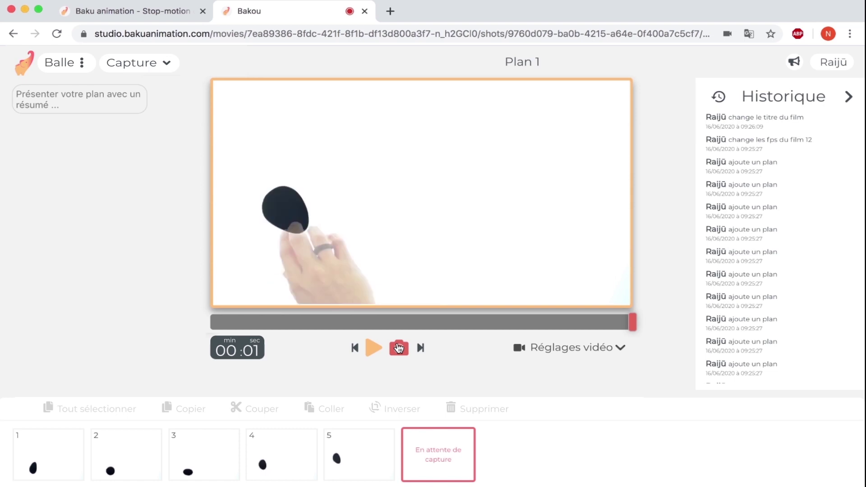
pyautogui.click(400, 348)
pyautogui.click(402, 350)
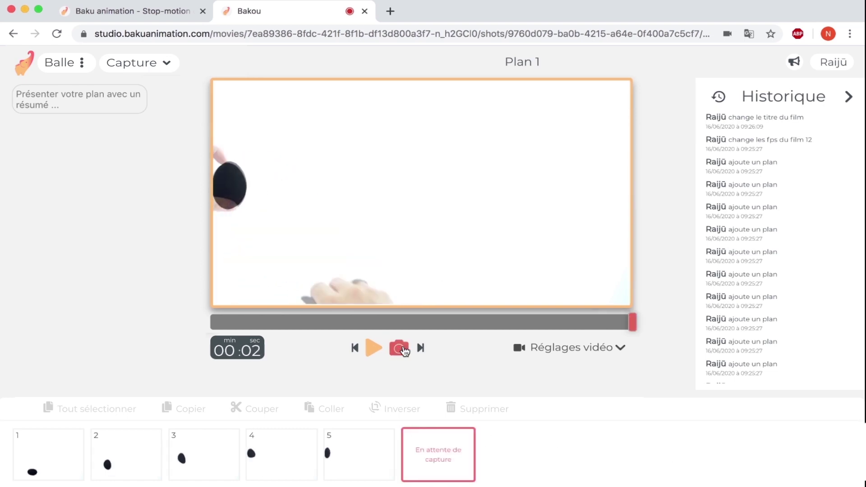
pyautogui.click(585, 322)
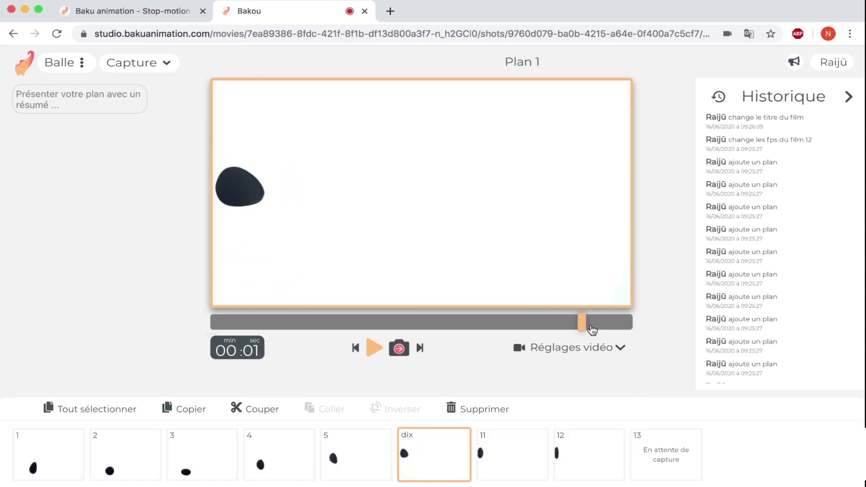
# - Select a range of frames and capture one more frame of the ball at the left edge
pyautogui.click(214, 325)
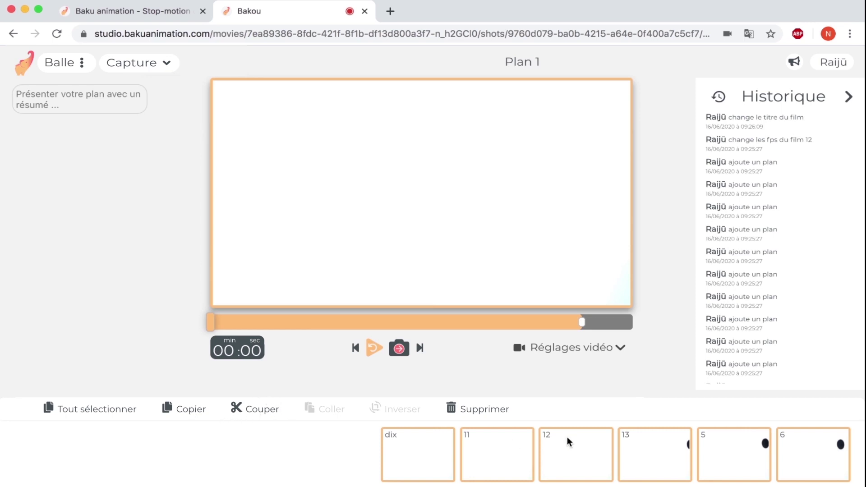
pyautogui.click(633, 322)
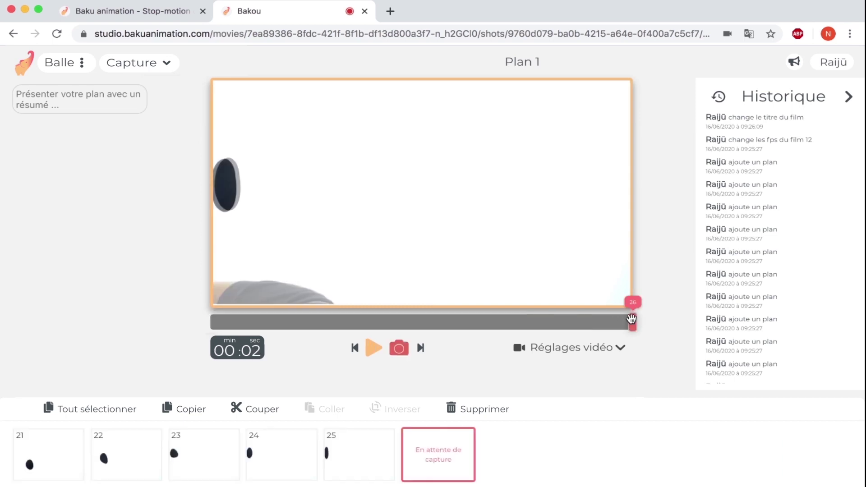
pyautogui.click(439, 440)
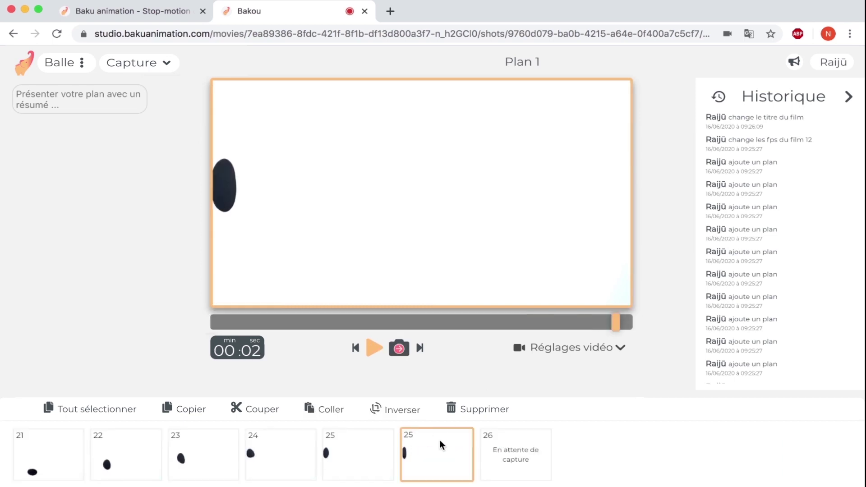
# - Paste the copied frames after frame 25, reverse them, and play Plan 1 from the start
pyautogui.click(341, 412)
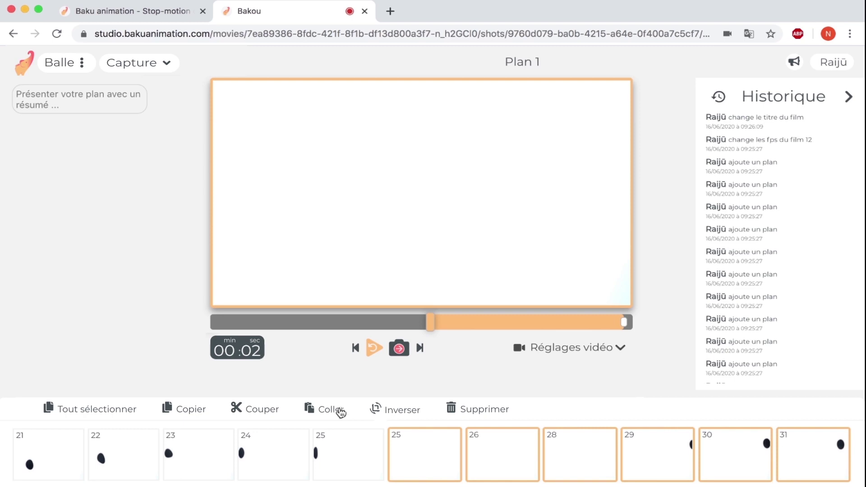
pyautogui.click(405, 409)
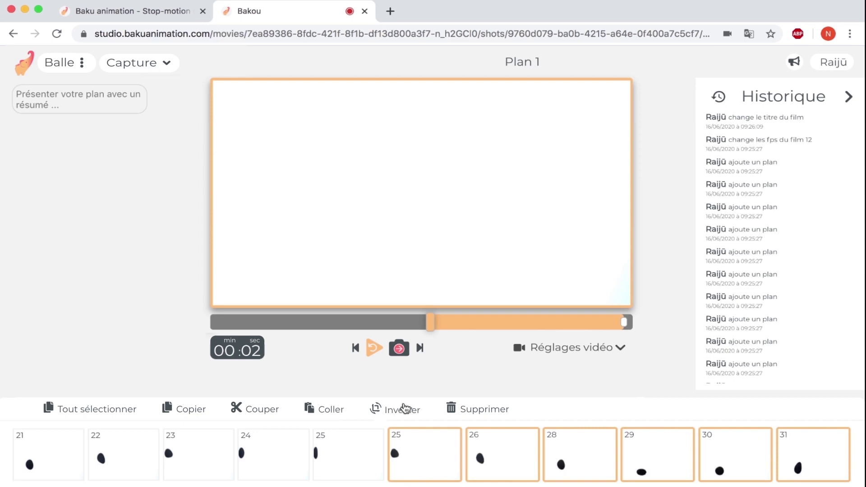
pyautogui.click(214, 323)
pyautogui.click(372, 347)
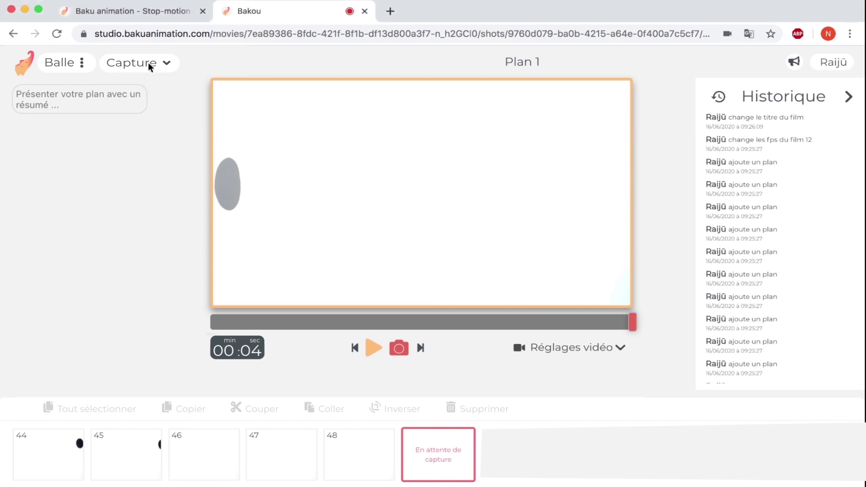
# - Create a new shot, Plan 2, from the film's shots overview
pyautogui.click(169, 66)
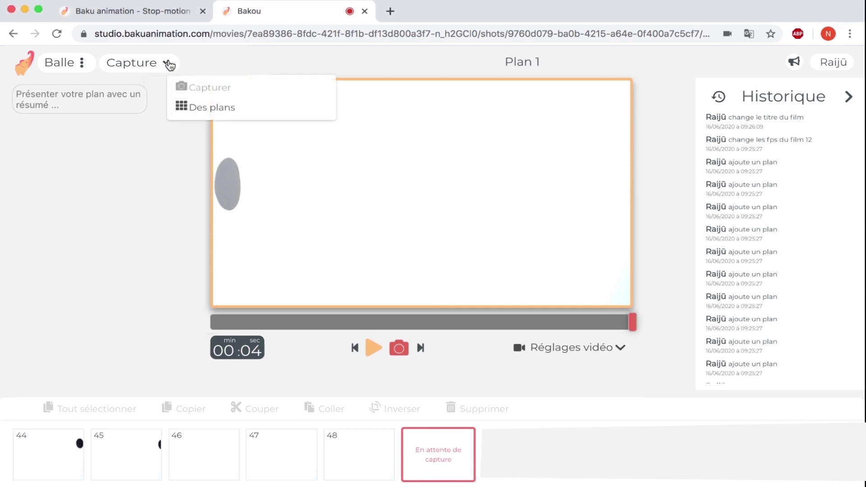
pyautogui.click(200, 110)
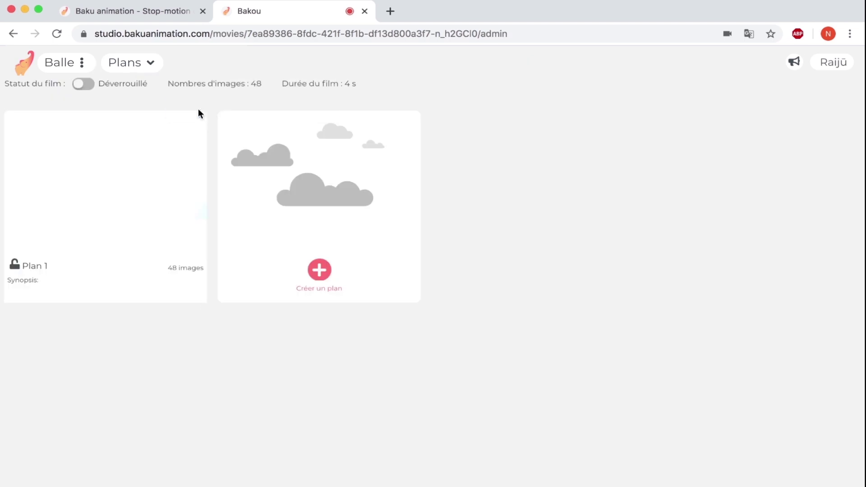
pyautogui.click(320, 271)
# - Capture frames of the ball falling and bouncing in Plan 2, then switch back to Plan 1
pyautogui.click(398, 348)
pyautogui.click(399, 348)
pyautogui.click(399, 348)
pyautogui.click(399, 348)
pyautogui.click(400, 349)
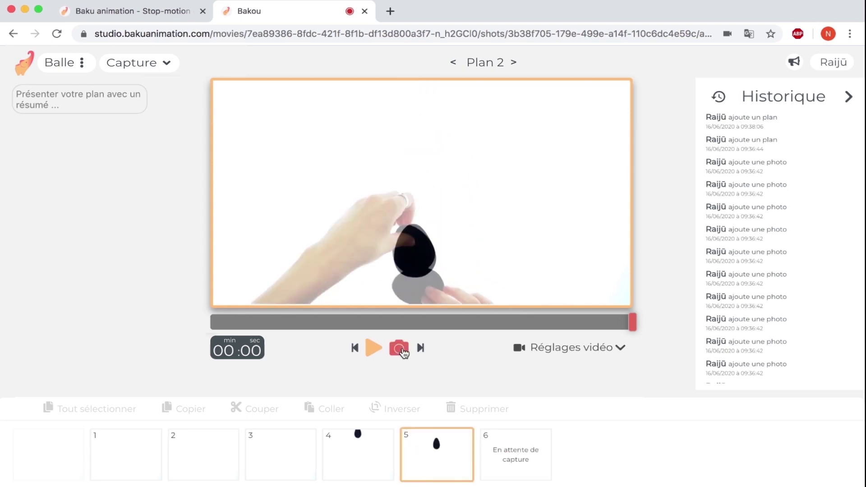
pyautogui.click(400, 349)
pyautogui.click(400, 349)
pyautogui.click(400, 349)
pyautogui.click(400, 349)
pyautogui.click(400, 349)
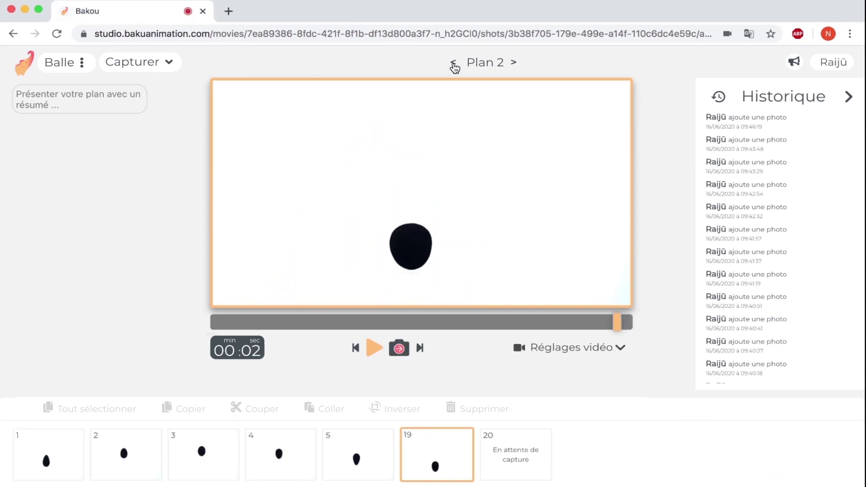
pyautogui.click(454, 64)
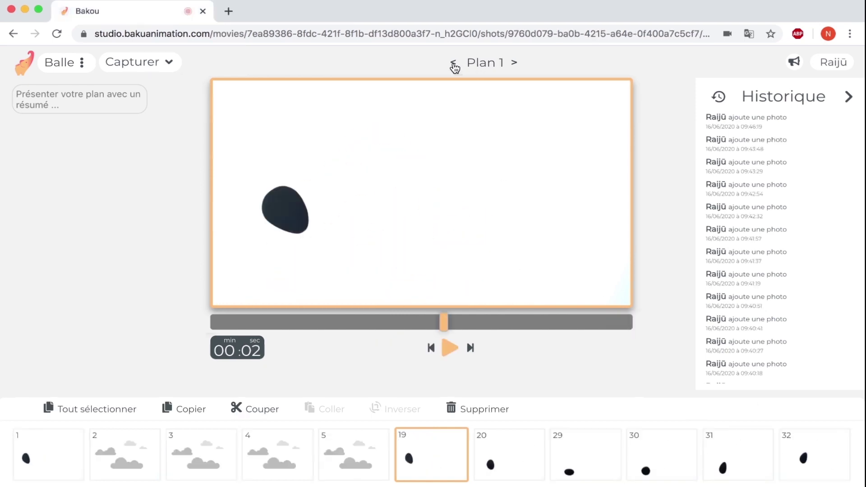
# - Play back Plan 1, then lock it via its options with Verrouiller le plan
pyautogui.click(448, 356)
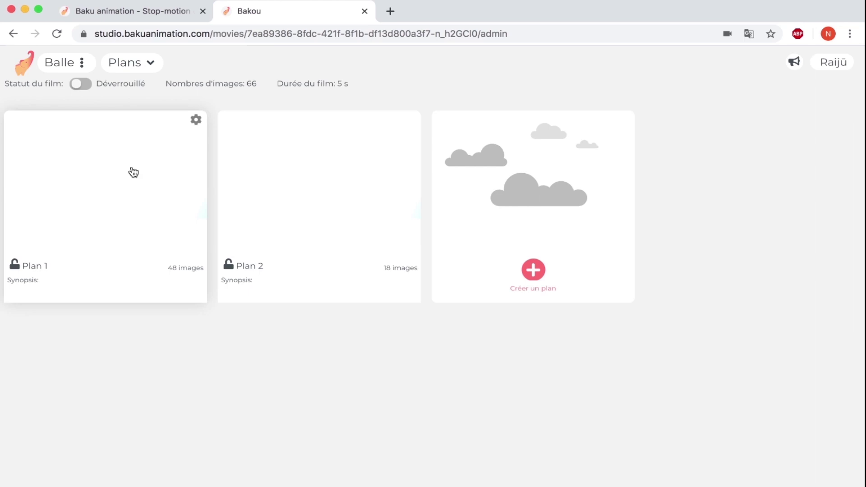
pyautogui.click(196, 120)
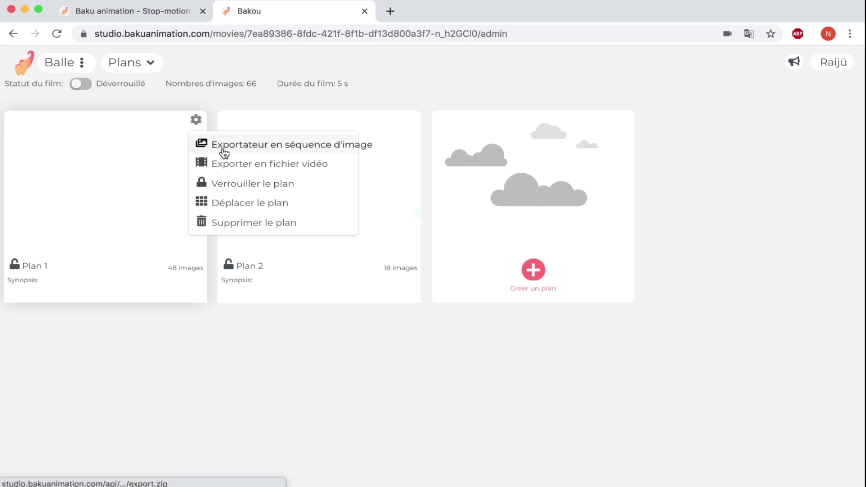
pyautogui.click(231, 193)
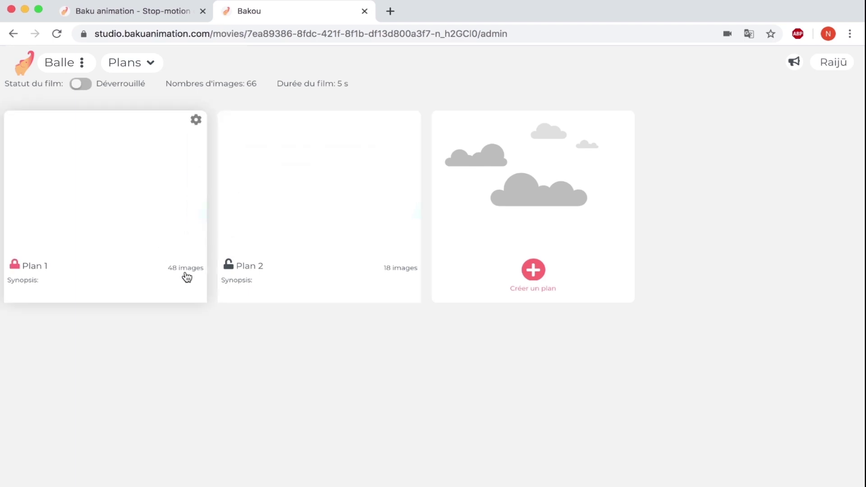
# - Select the admin part of the film's address in the address bar and open the film menu
pyautogui.click(513, 33)
pyautogui.press('Right')
pyautogui.moveTo(549, 34); pyautogui.dragTo(516, 34)
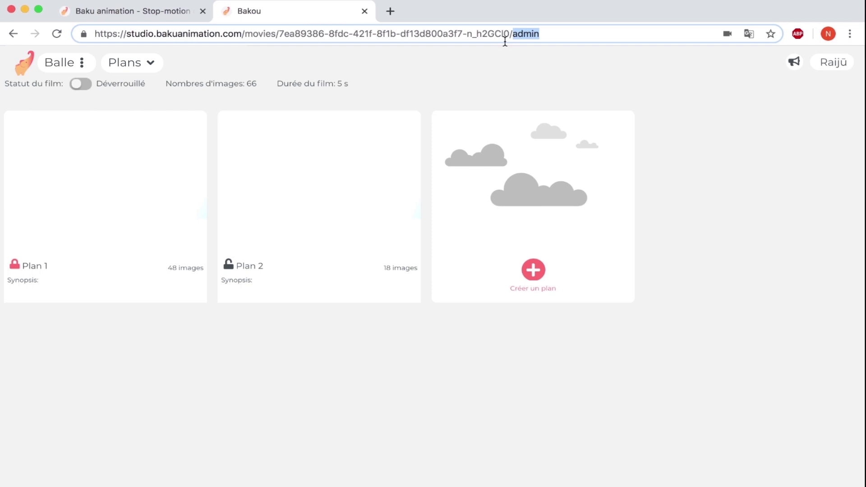
pyautogui.click(82, 63)
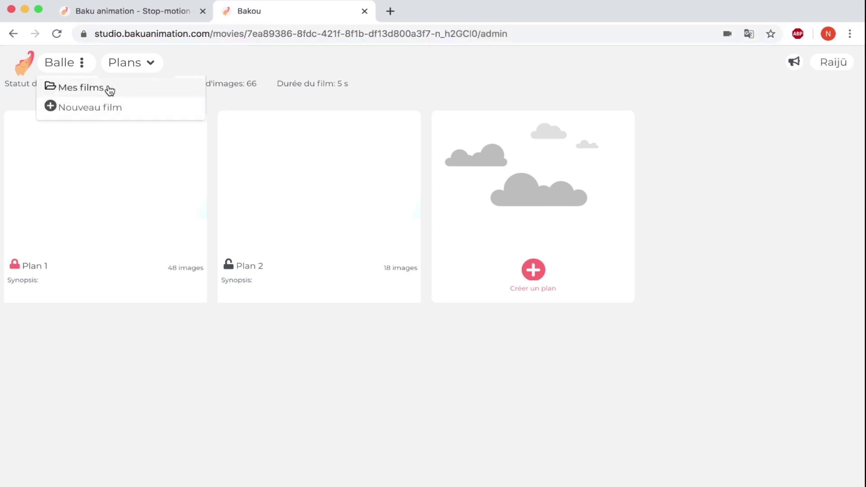
# - From Mes films, download Balle as an mp4 video and play the resulting Balle.mp4
pyautogui.click(108, 88)
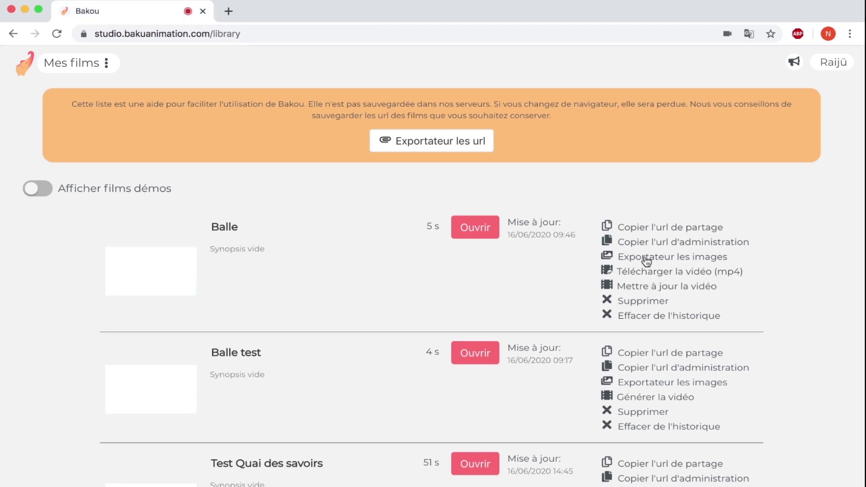
pyautogui.click(649, 271)
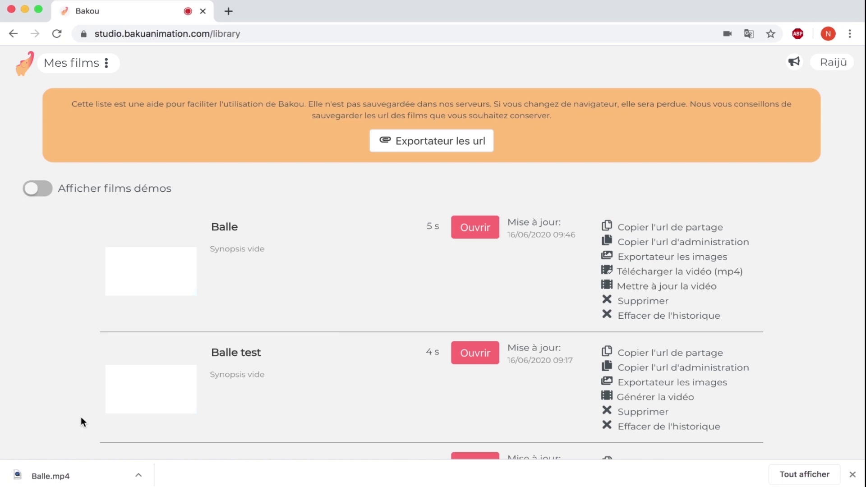
pyautogui.click(59, 477)
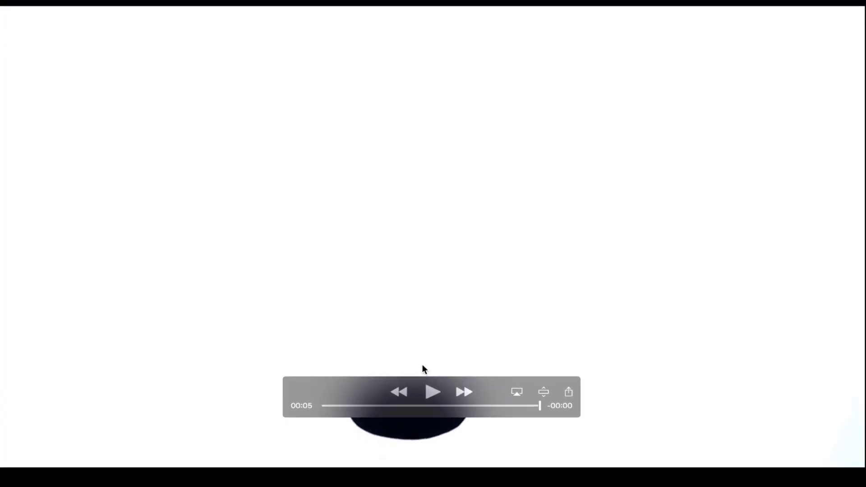
pyautogui.click(432, 392)
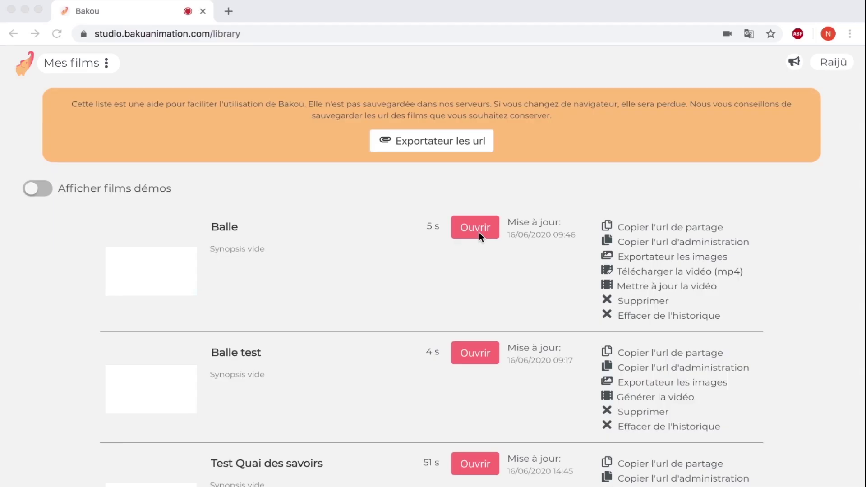
# - Export Balle's Plan 1 with 'Exportateur en séquence d'image', then go back to Mes films
pyautogui.click(478, 229)
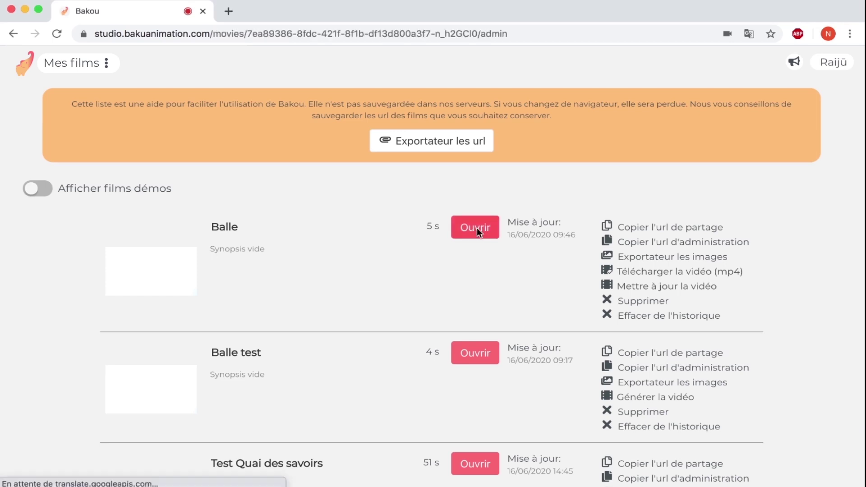
pyautogui.click(198, 126)
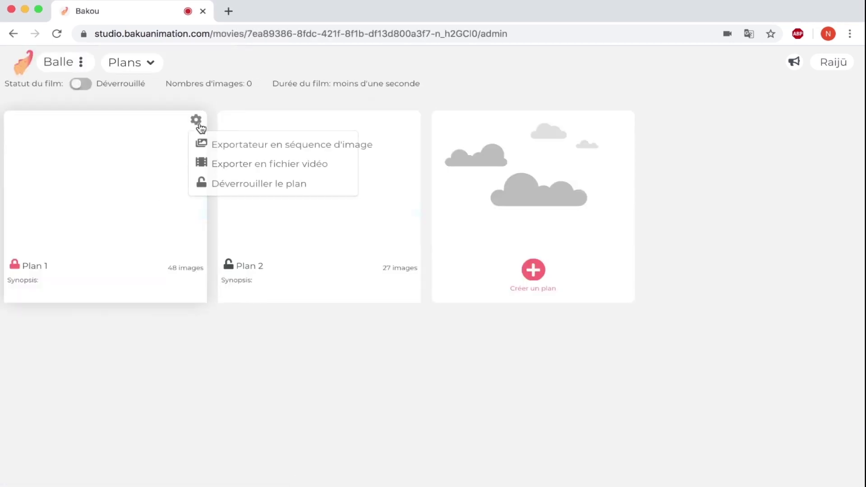
pyautogui.click(223, 148)
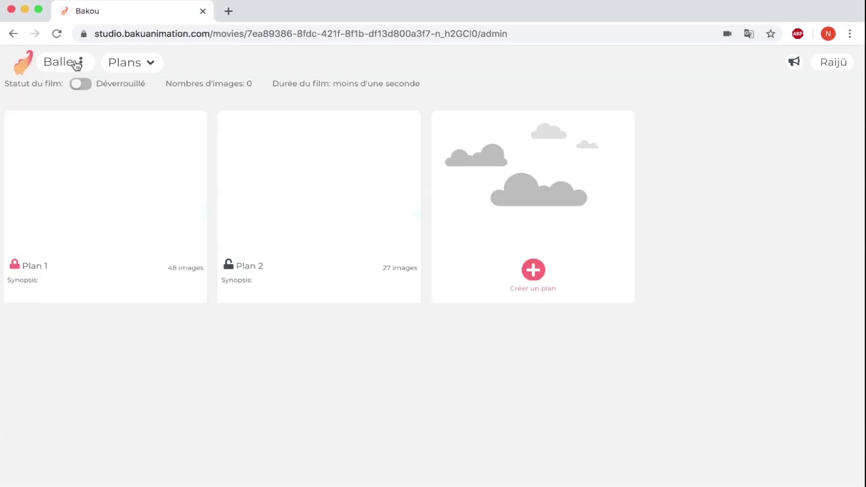
pyautogui.click(79, 63)
pyautogui.click(76, 88)
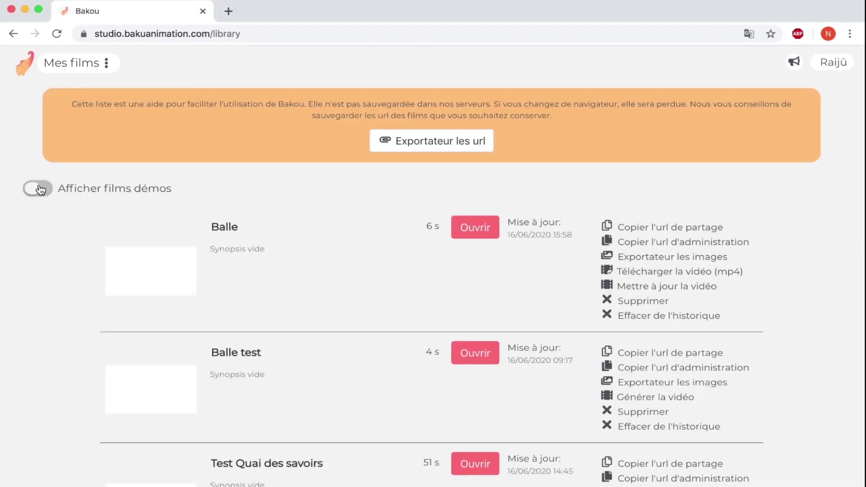
# - Enable Afficher films démos and play Plan 1 of the demo 'Le loup et l'écureuil'
pyautogui.click(39, 190)
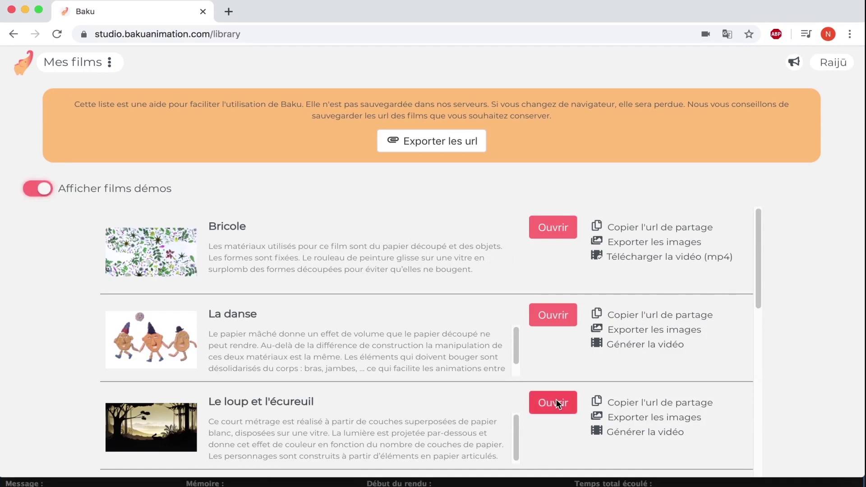
pyautogui.click(554, 403)
pyautogui.click(164, 194)
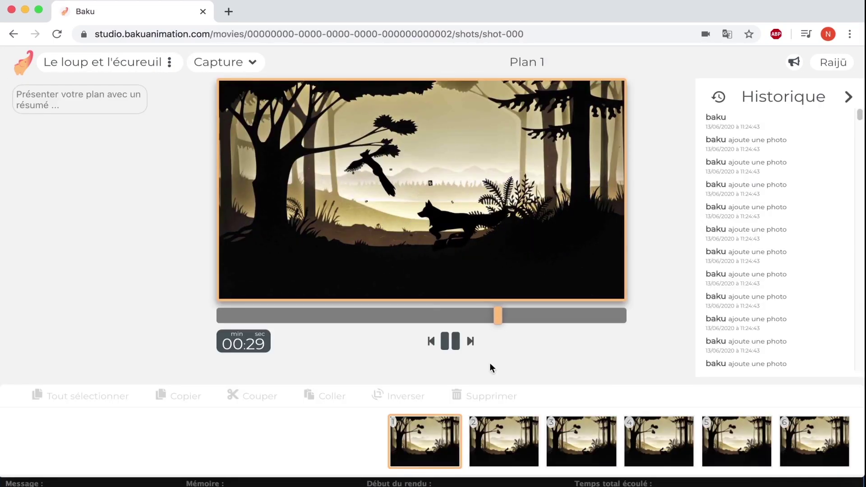